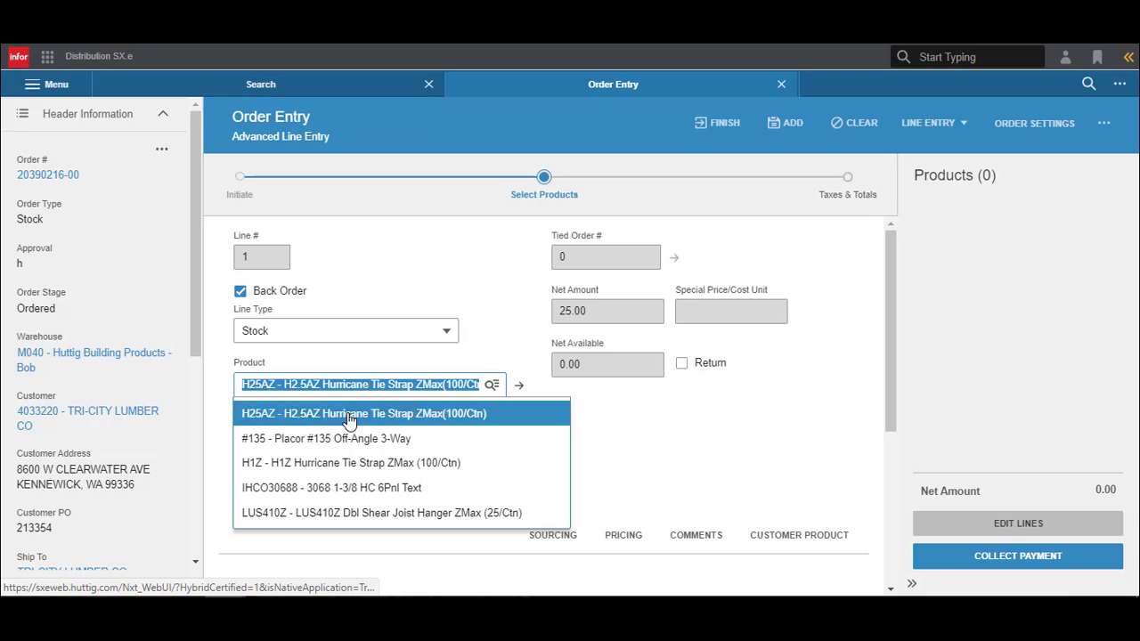
- Choose product H25AZ Hurricane Tie Strap for line 1 and set its product source to Warehouse Transfer
left_click(348, 416)
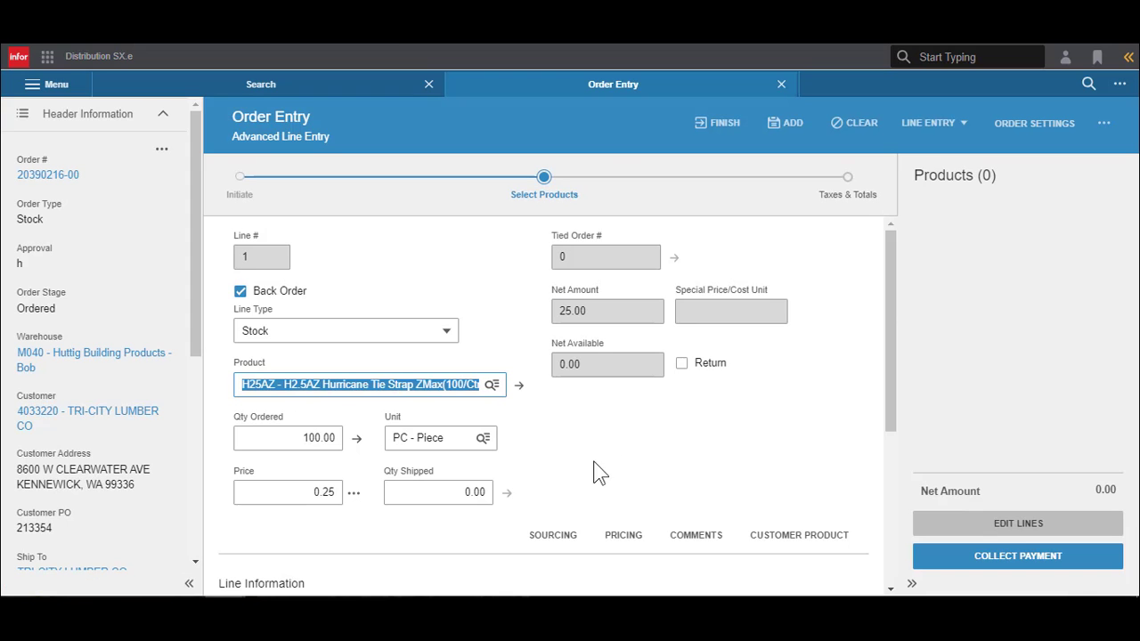
left_click(296, 438)
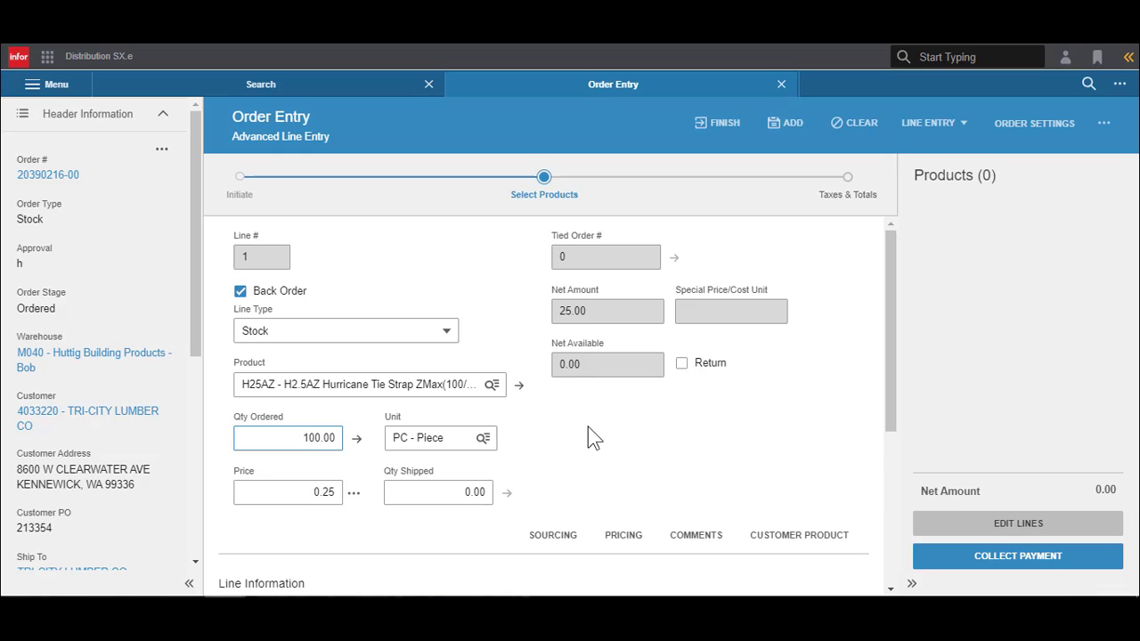
left_click(550, 545)
left_click(552, 550)
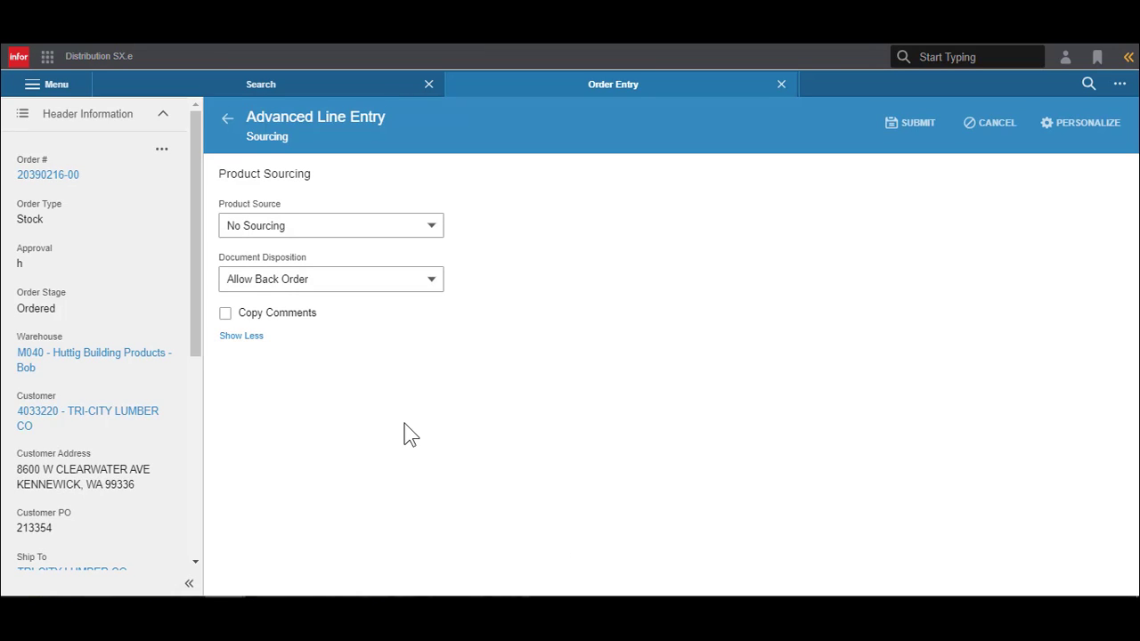
left_click(394, 239)
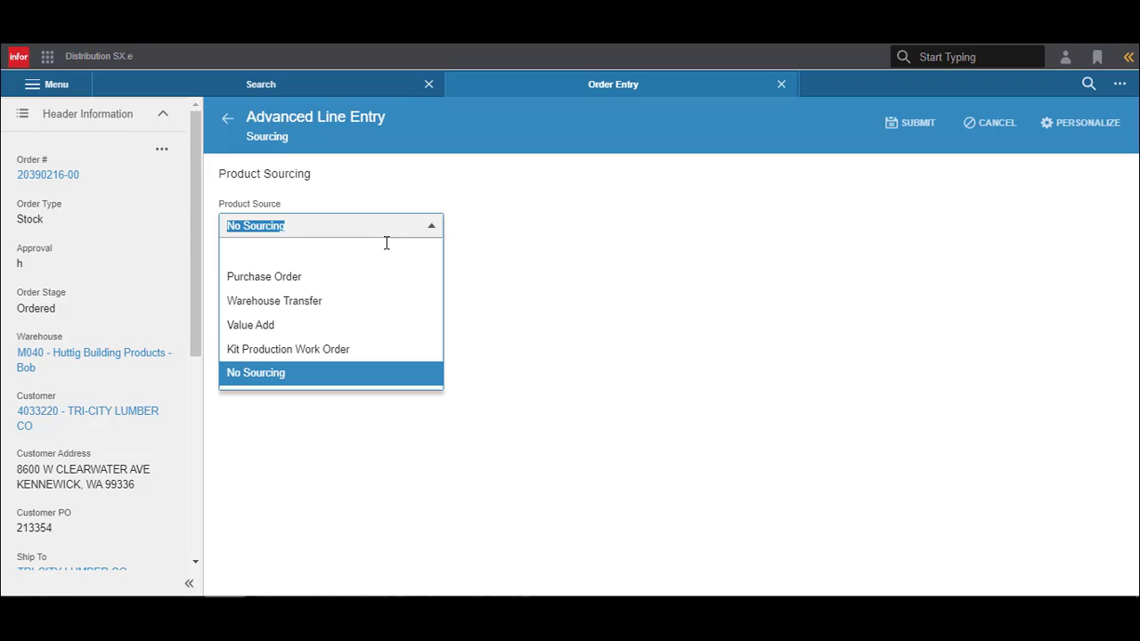
left_click(371, 306)
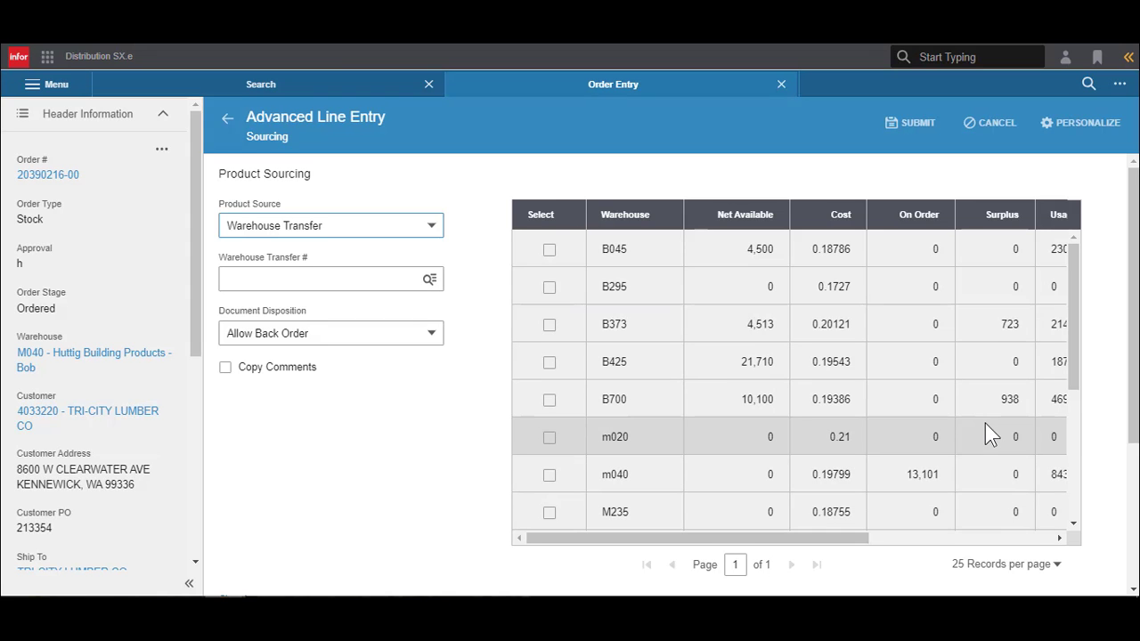
- Select warehouse m740 as the transfer source for line 1 and check the due date calendar without changing the date
scroll(984, 423, "down", 5)
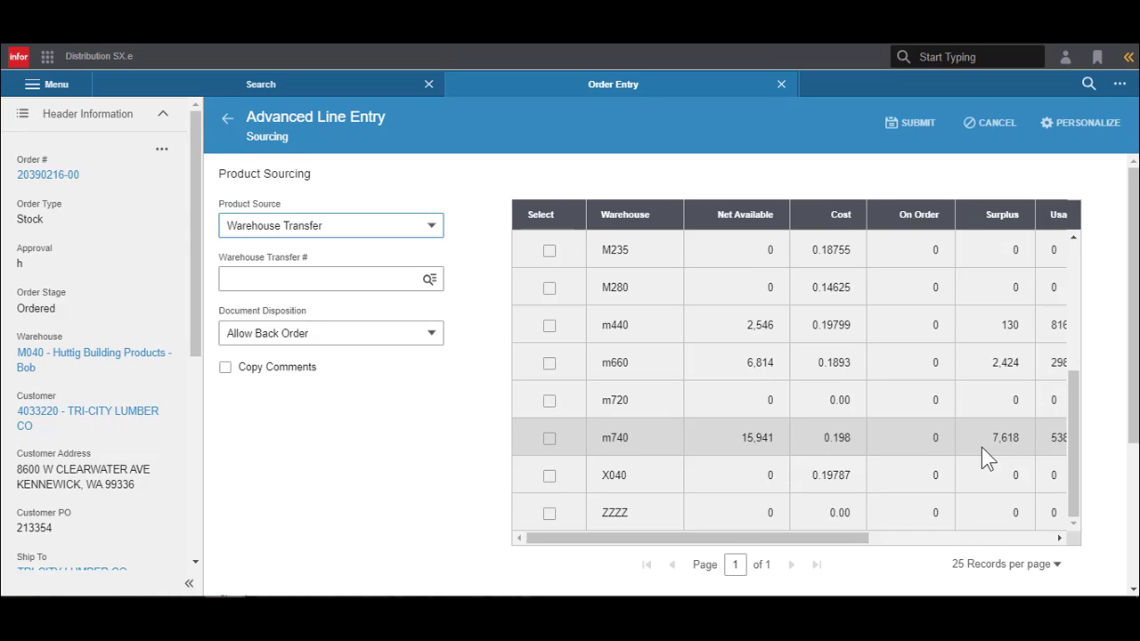
left_click(549, 439)
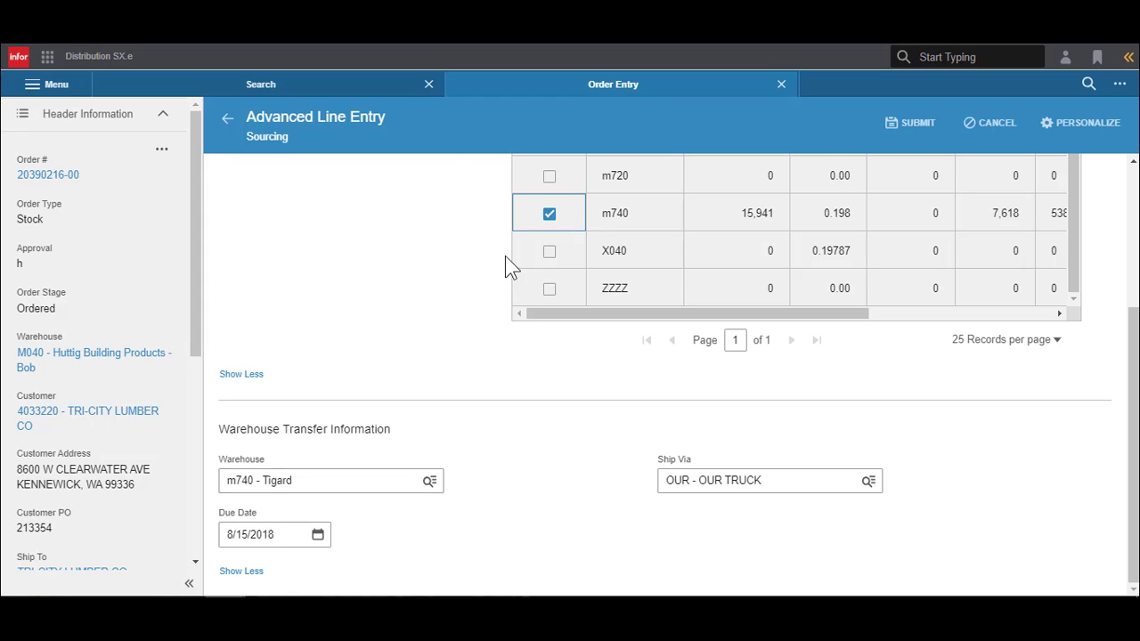
left_click(317, 536)
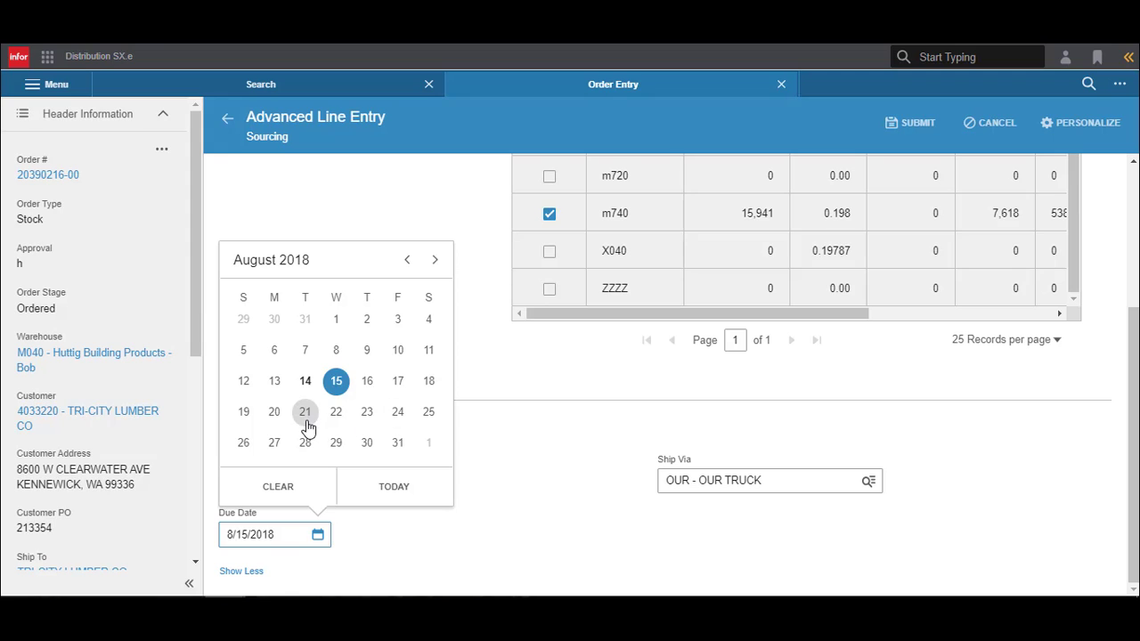
left_click(389, 570)
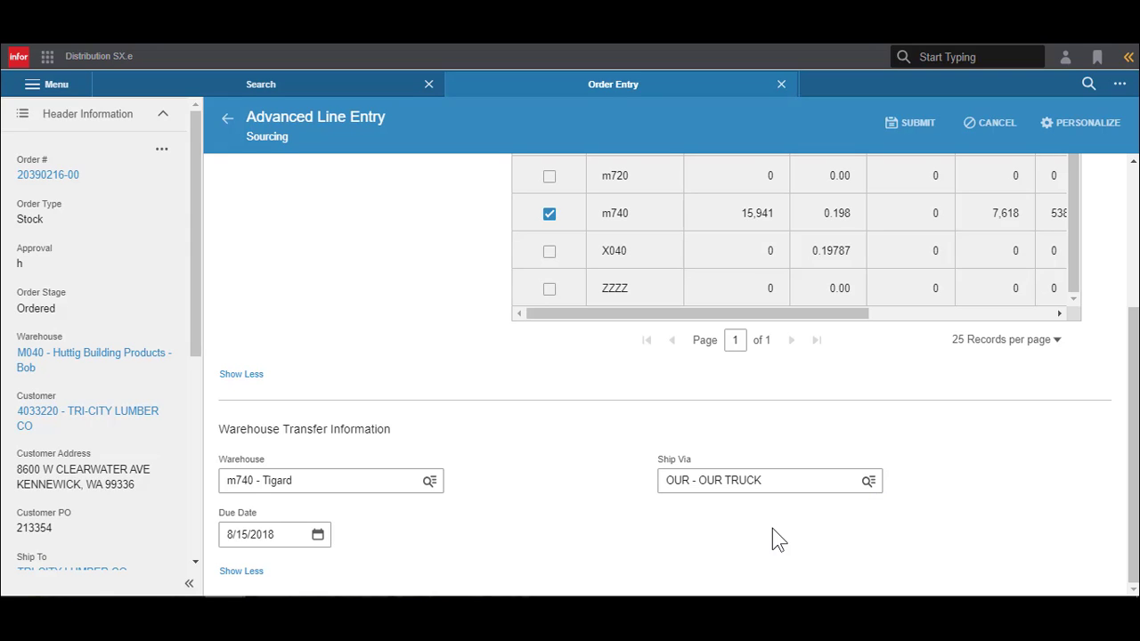
- Submit the sourcing for line 1 and add the line to the order
scroll(347, 344, "up", 3)
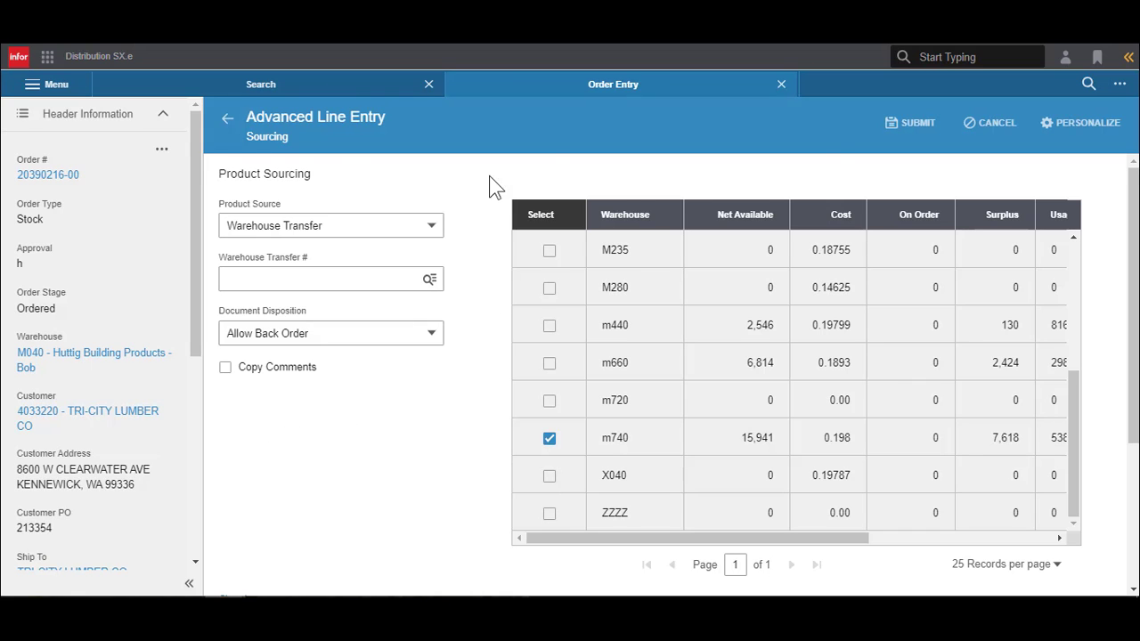
left_click(923, 127)
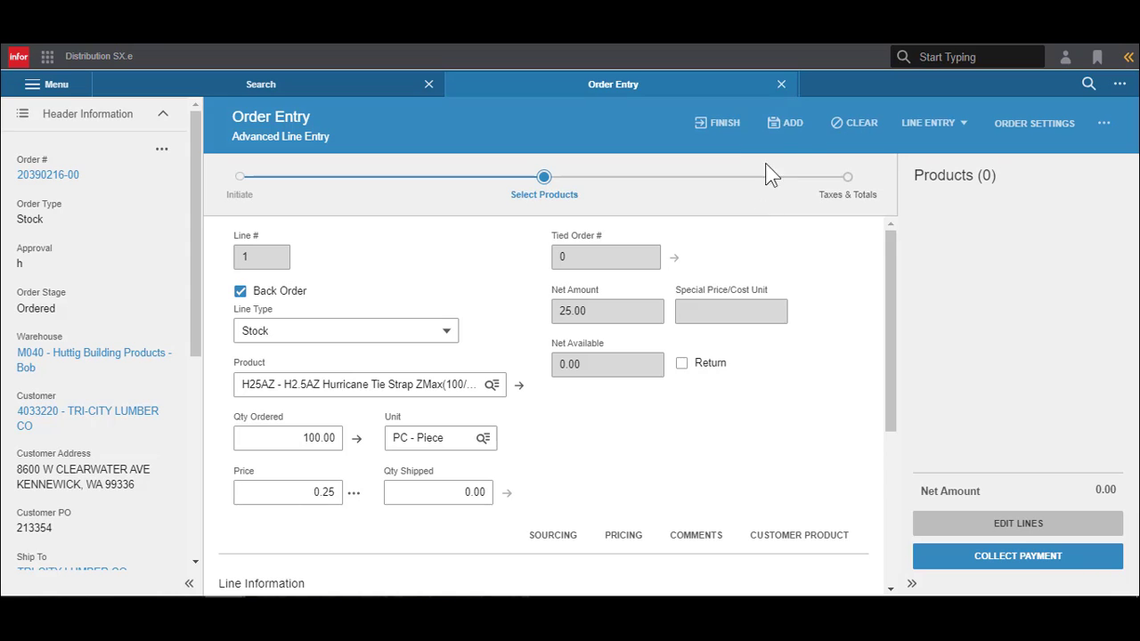
left_click(792, 124)
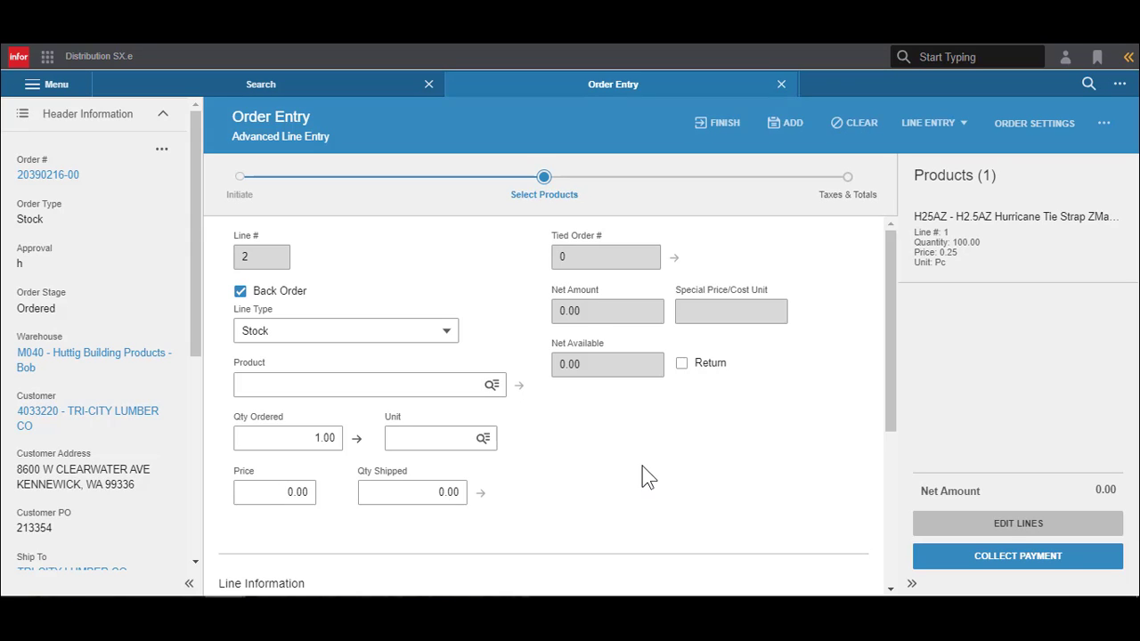
- Fill in line 2 with product #135 Placor Off-Angle 3-Way, an ordered quantity of 35 and a price of 12.00
left_click(427, 383)
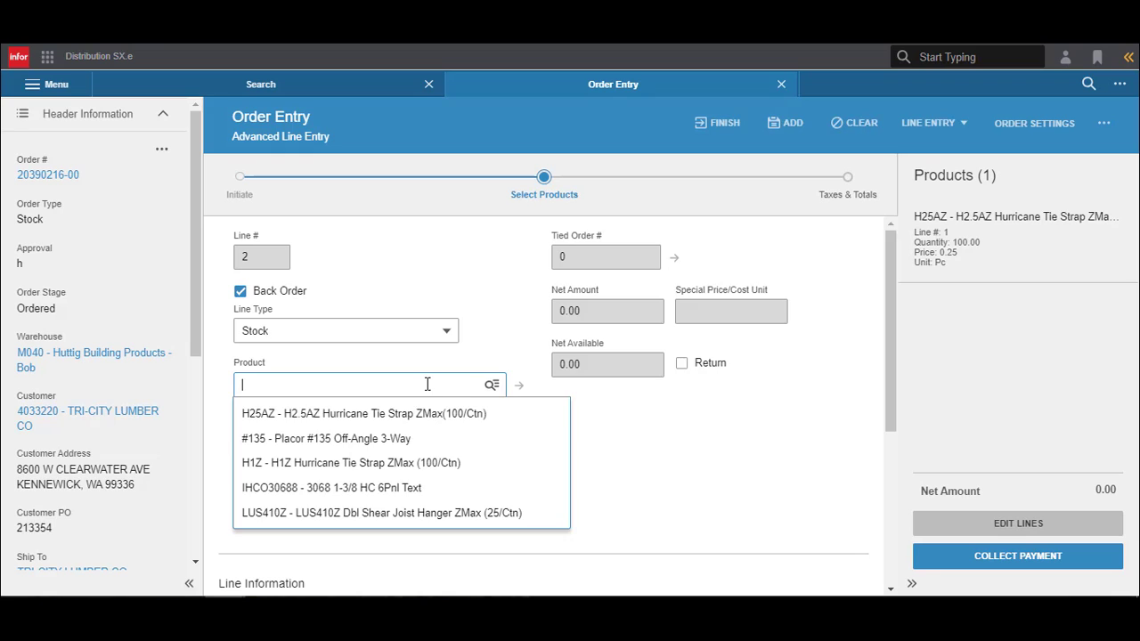
left_click(421, 440)
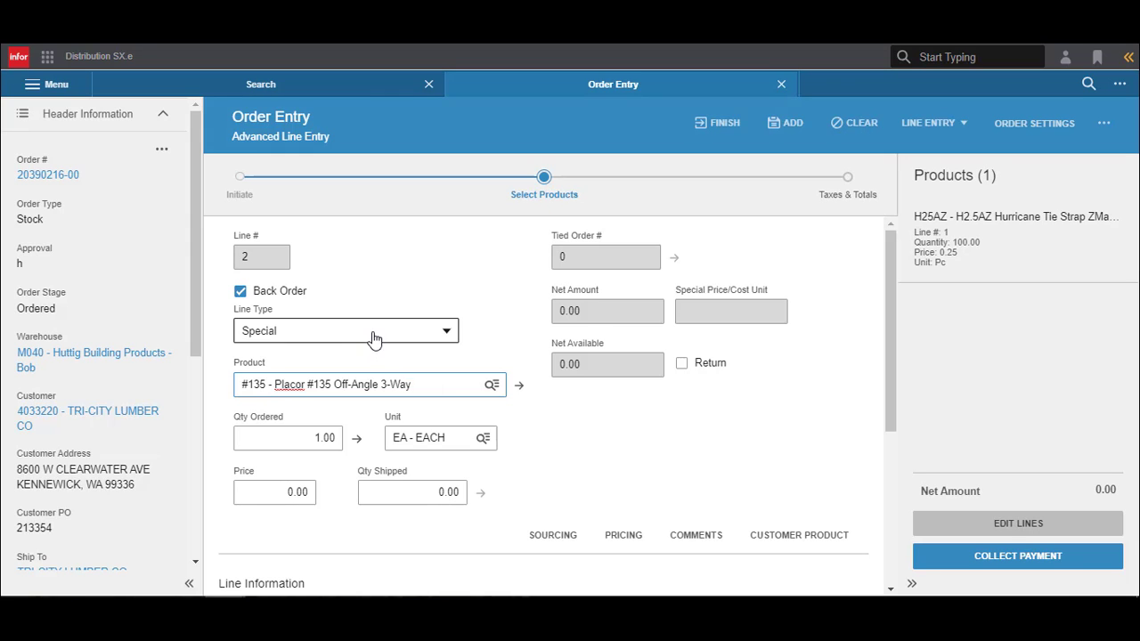
left_click(311, 438)
type("35")
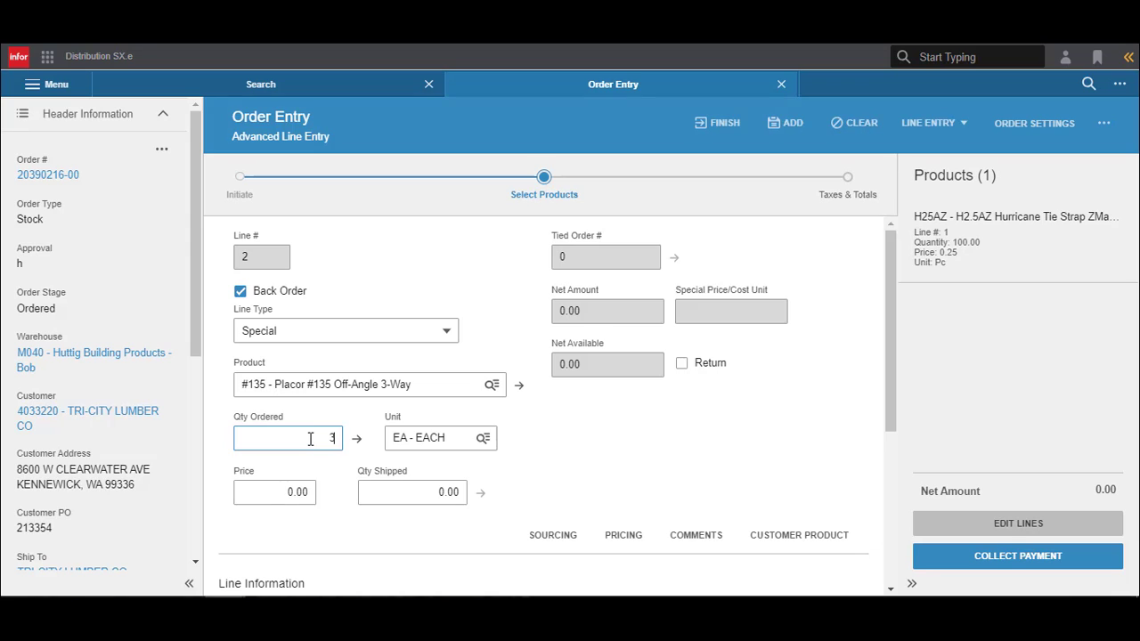
key("Tab")
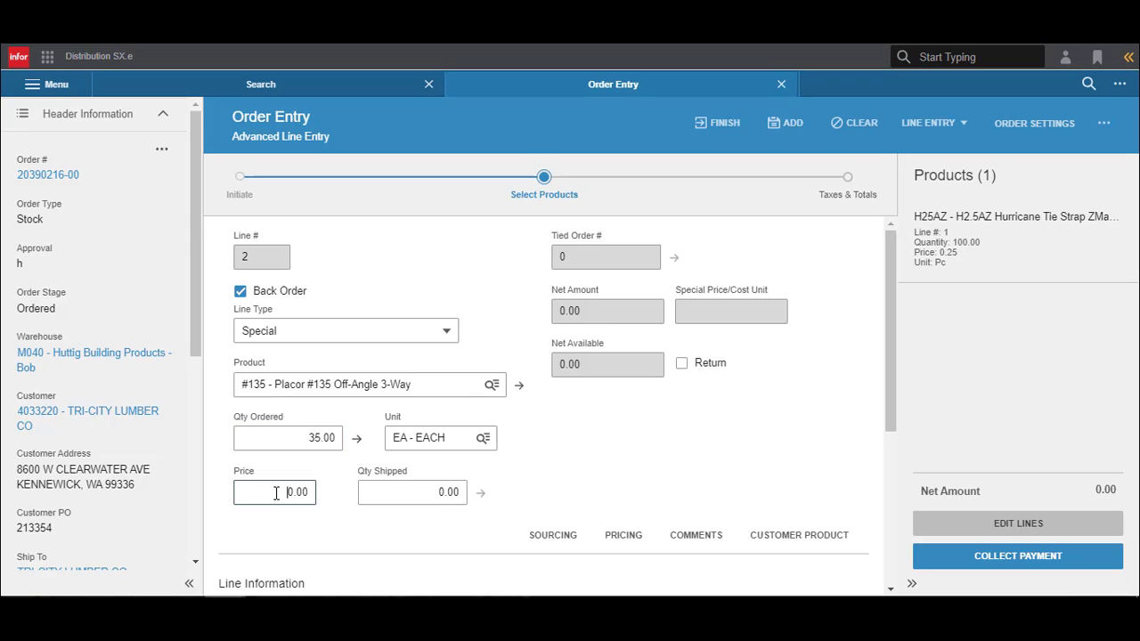
left_click(276, 494)
type("12.00")
left_click(529, 475)
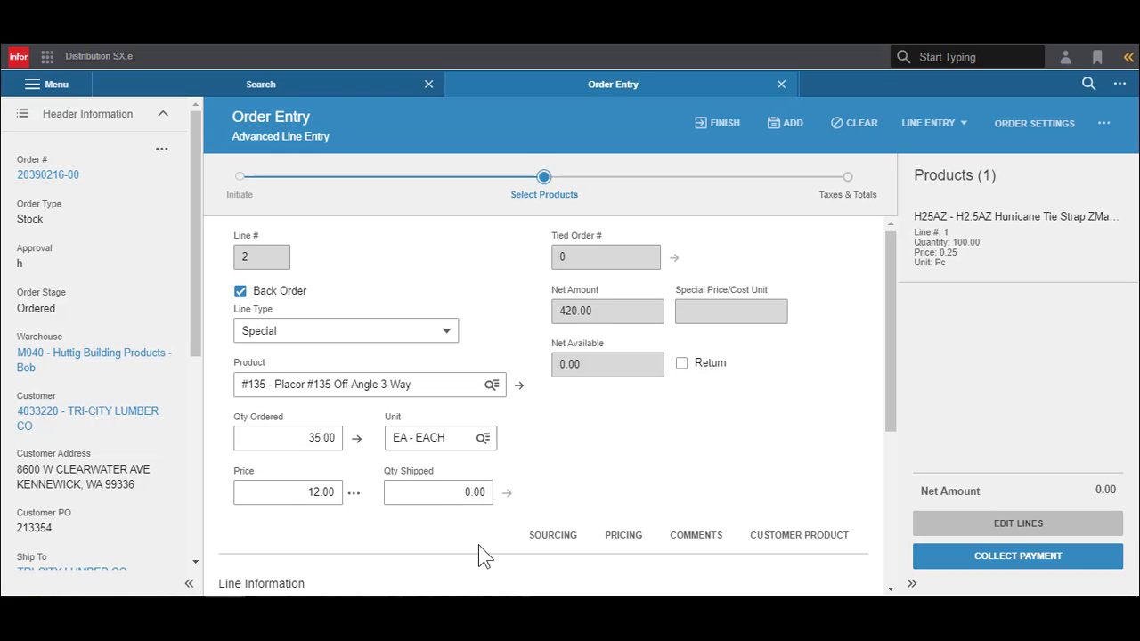
- Source line 2 by Warehouse Transfer from warehouse m740, comparing with m440 first, and submit the sourcing
left_click(546, 552)
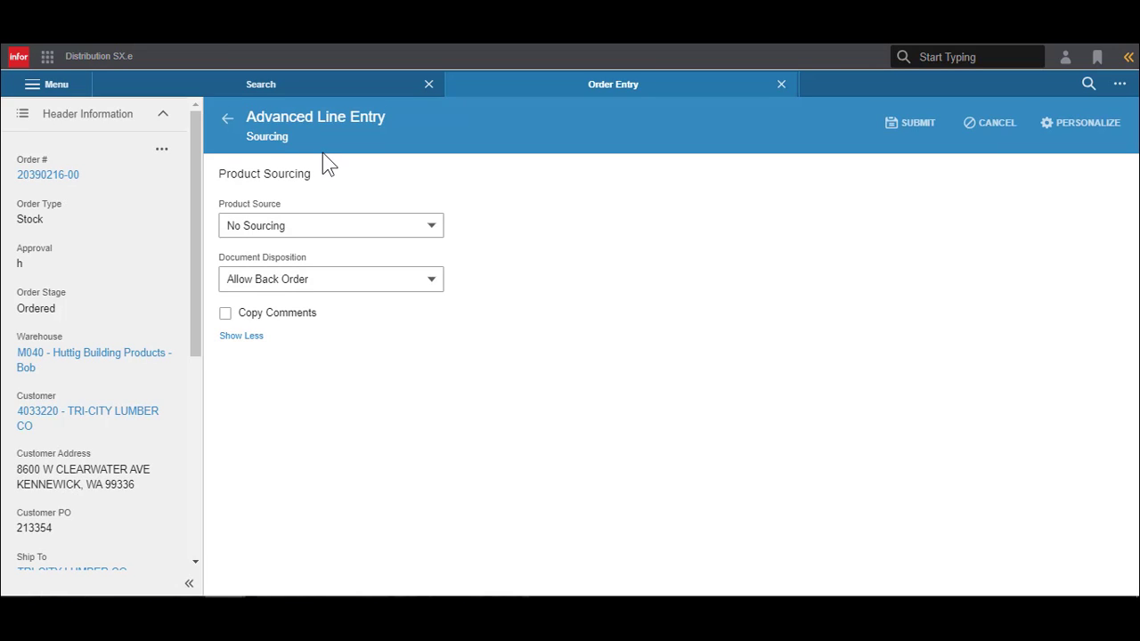
left_click(428, 228)
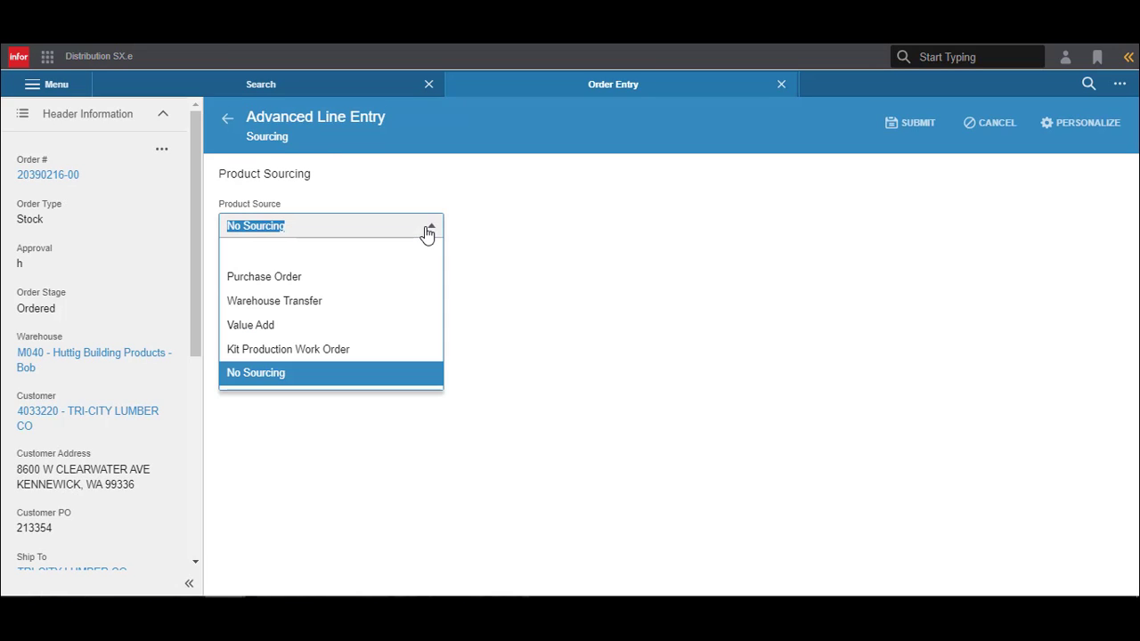
left_click(369, 303)
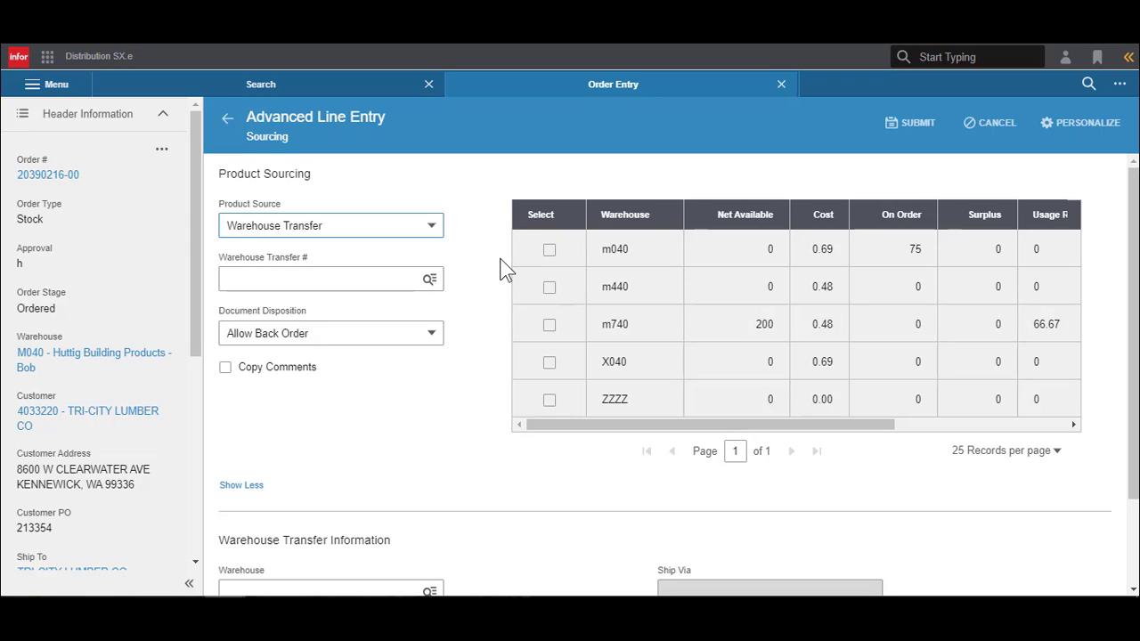
left_click(549, 331)
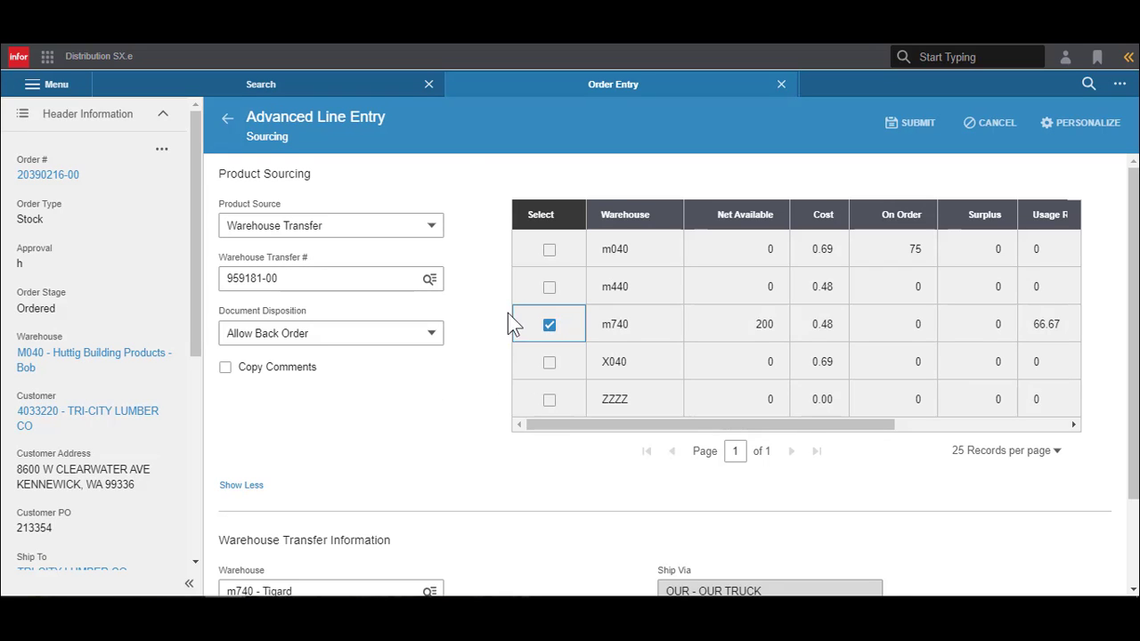
left_click(549, 289)
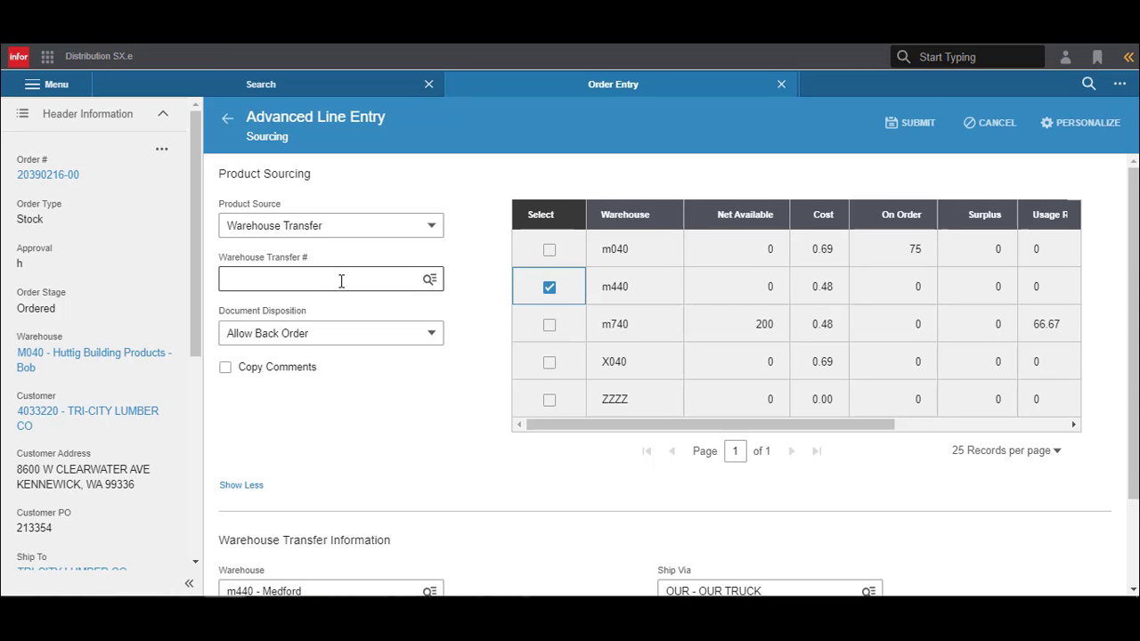
left_click(549, 326)
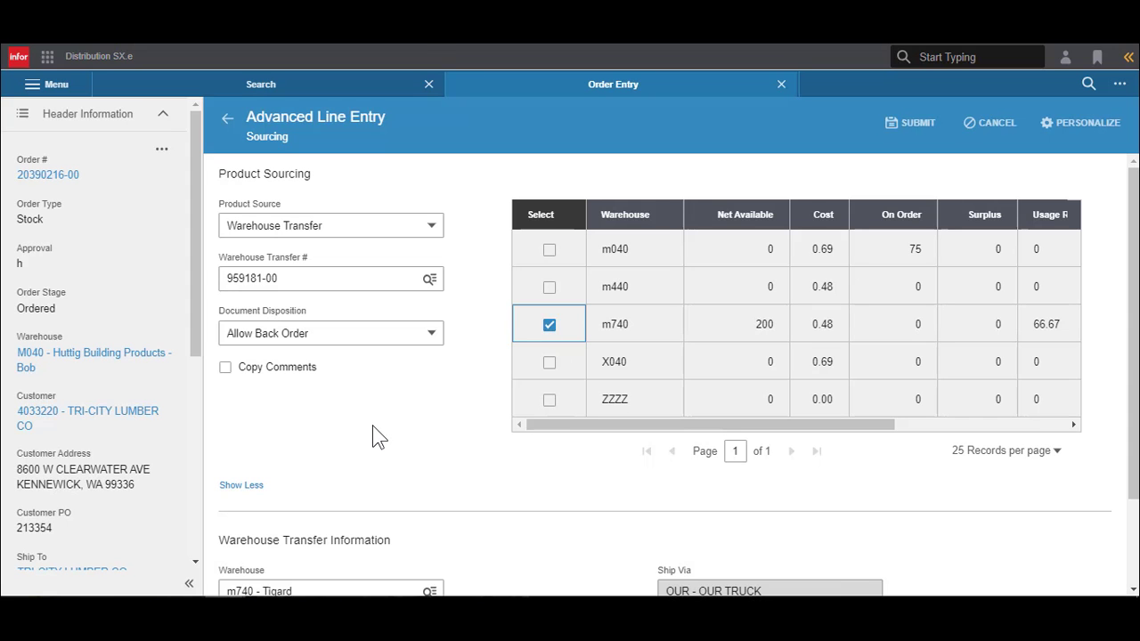
scroll(372, 407, "down", 2)
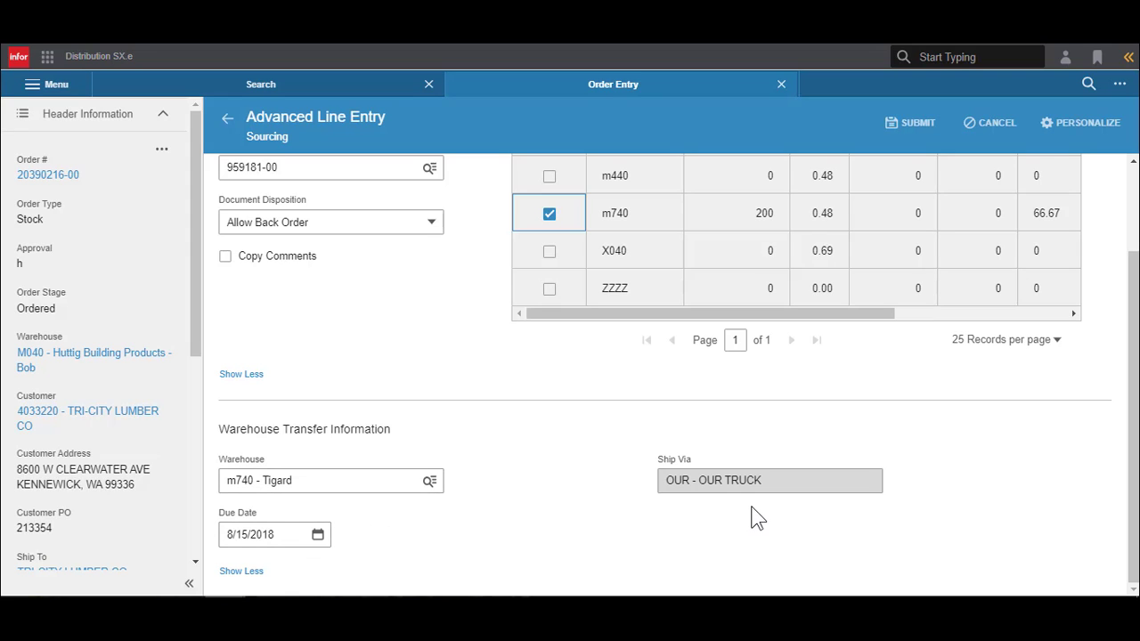
scroll(547, 435, "up", 1)
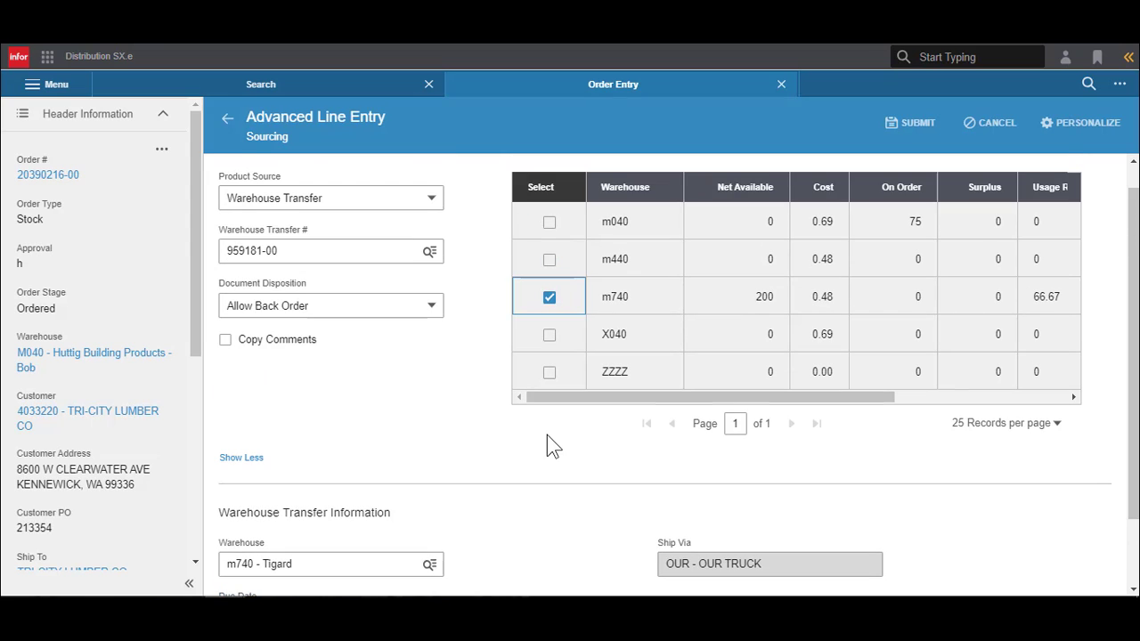
left_click(898, 140)
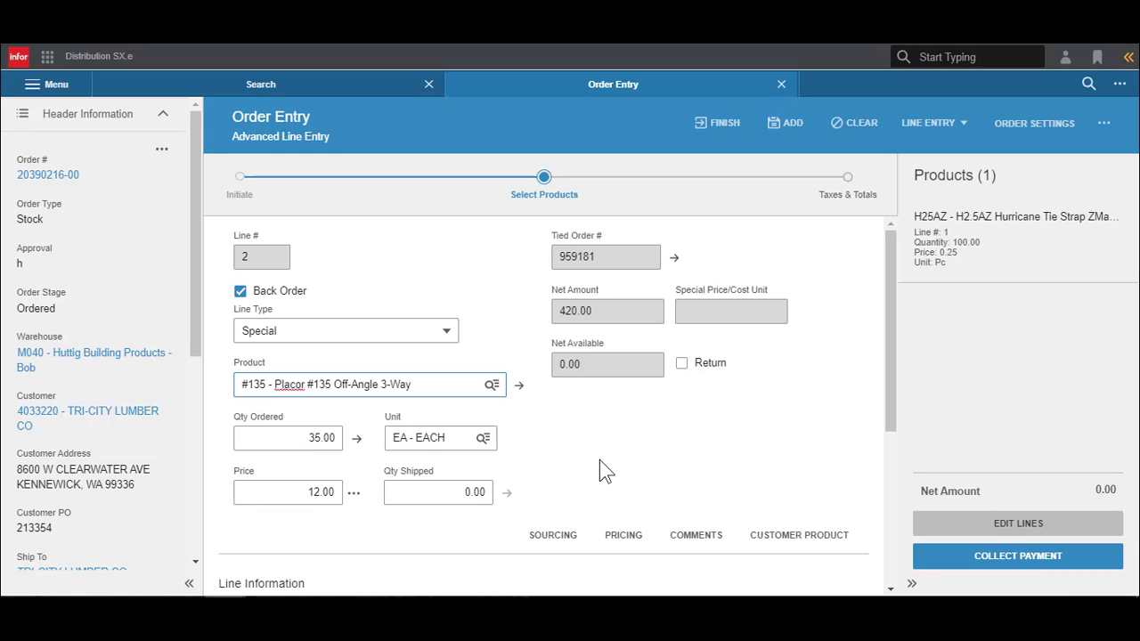
- Add line 2 to the order and finish the order
left_click(788, 127)
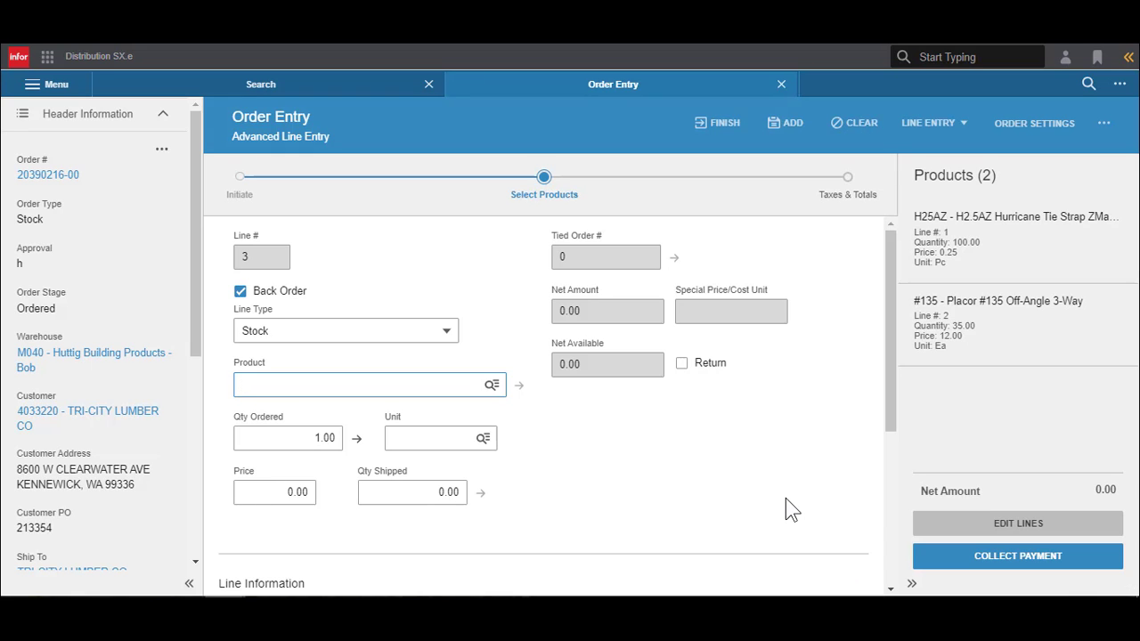
left_click(723, 133)
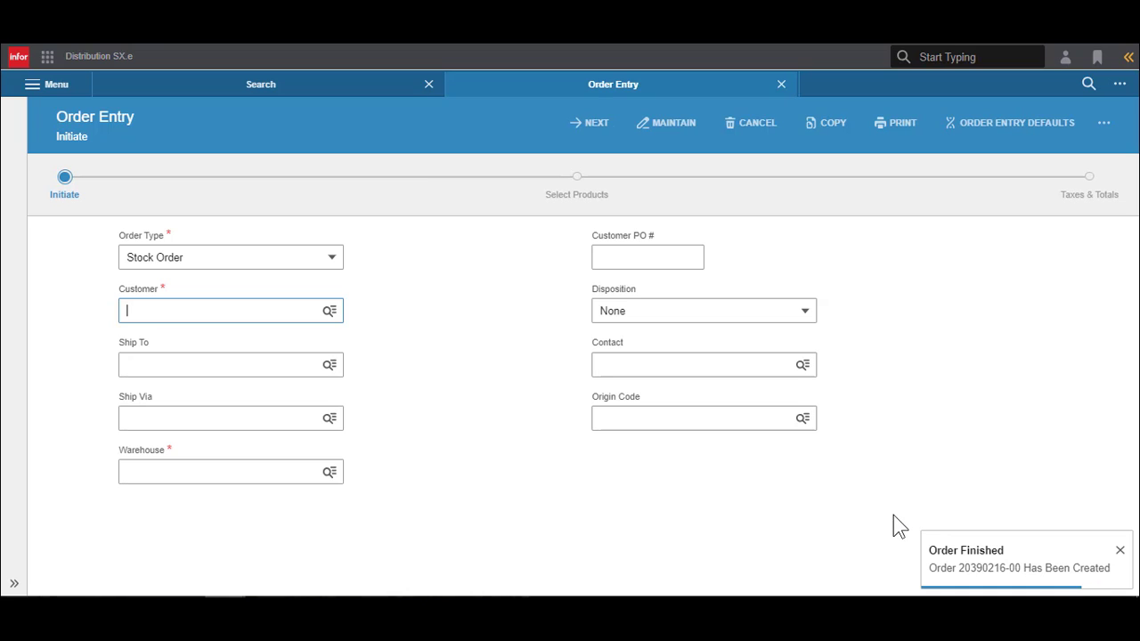